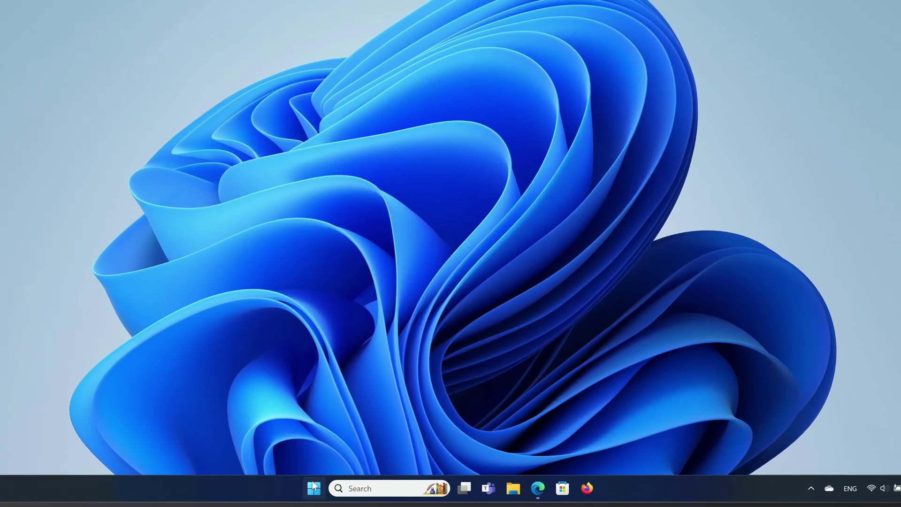
Check the current BIOS version in System Information, then go to support.acer.com in Edge.
left_click(314, 488)
type("system info")
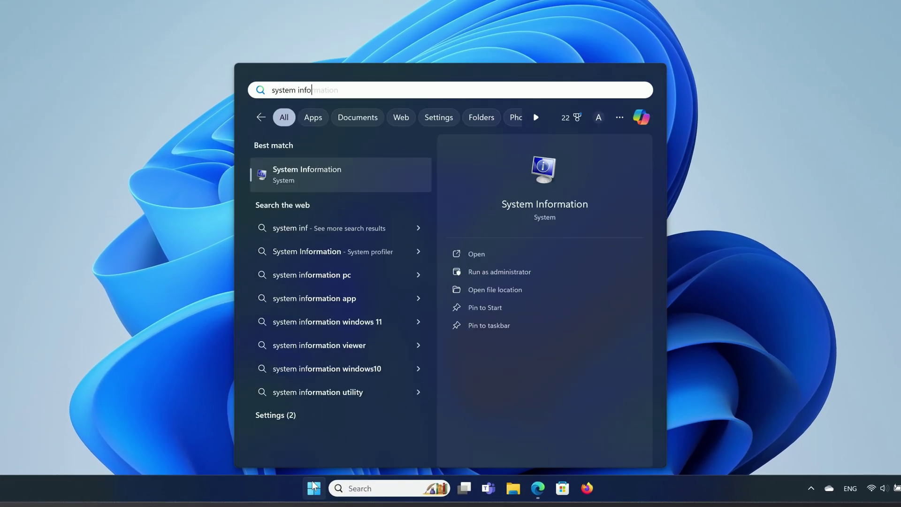
type("rmation")
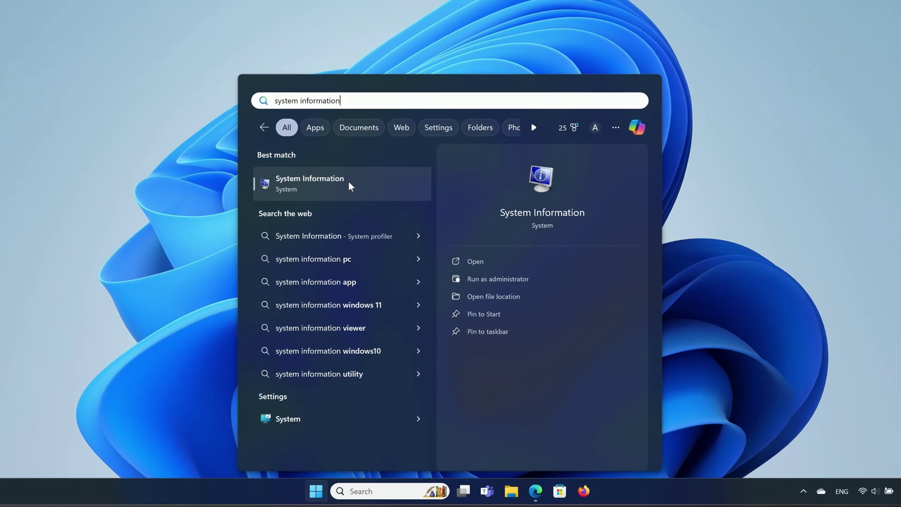
left_click(348, 181)
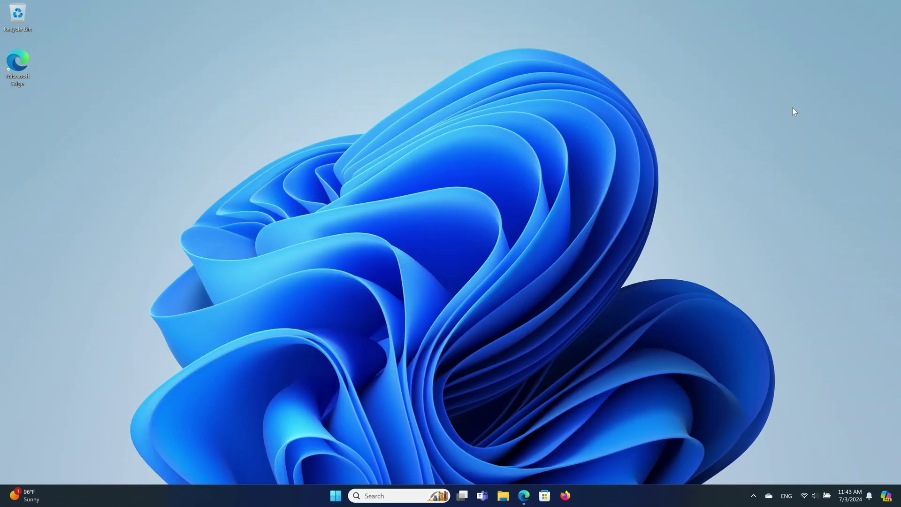
left_click(524, 495)
type("su")
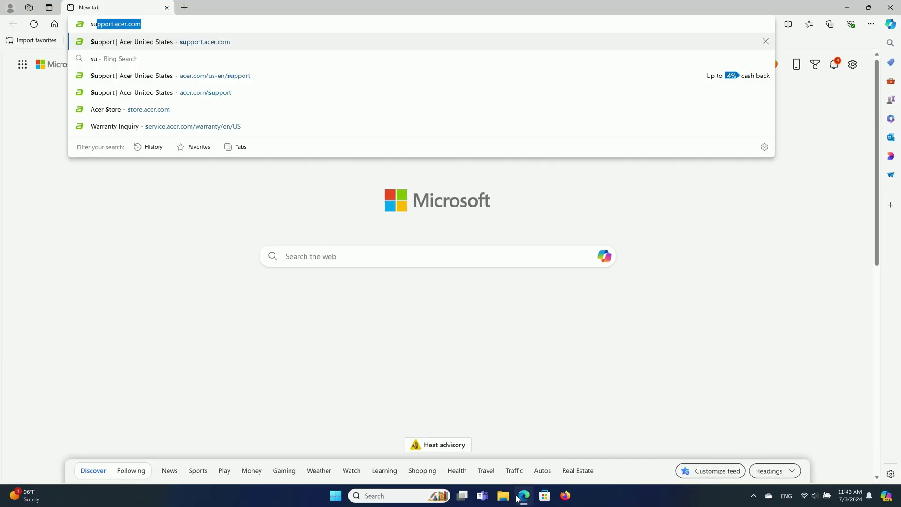
type("pport.acer.com")
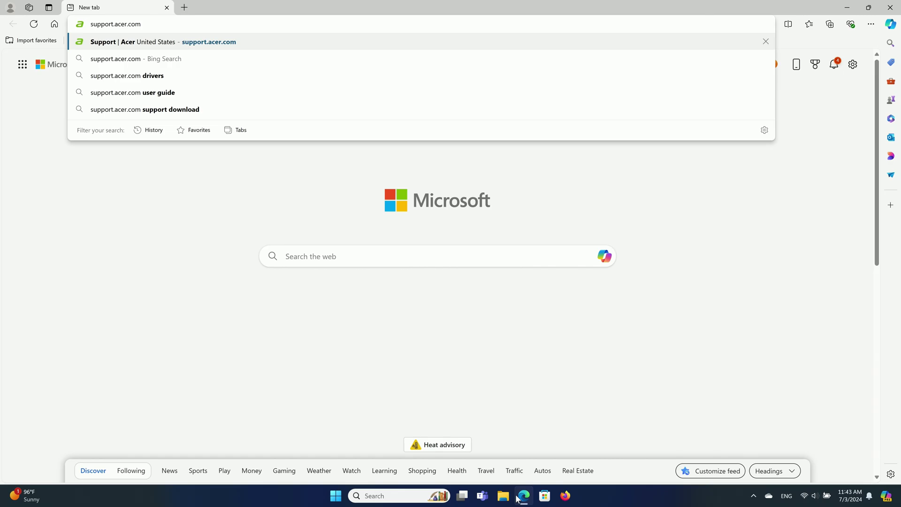
key("Return")
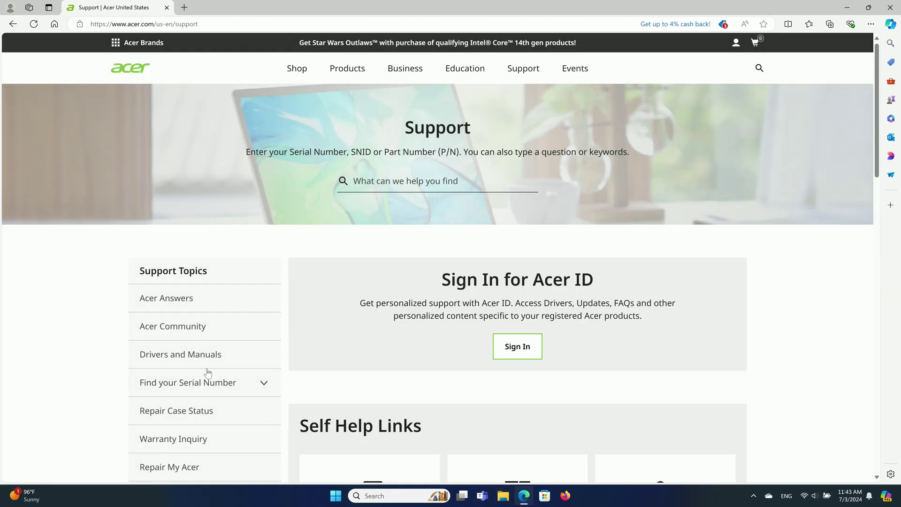
Look up the laptop by serial number under Drivers and Manuals to reach the Nitro AN515-58 page.
left_click(195, 356)
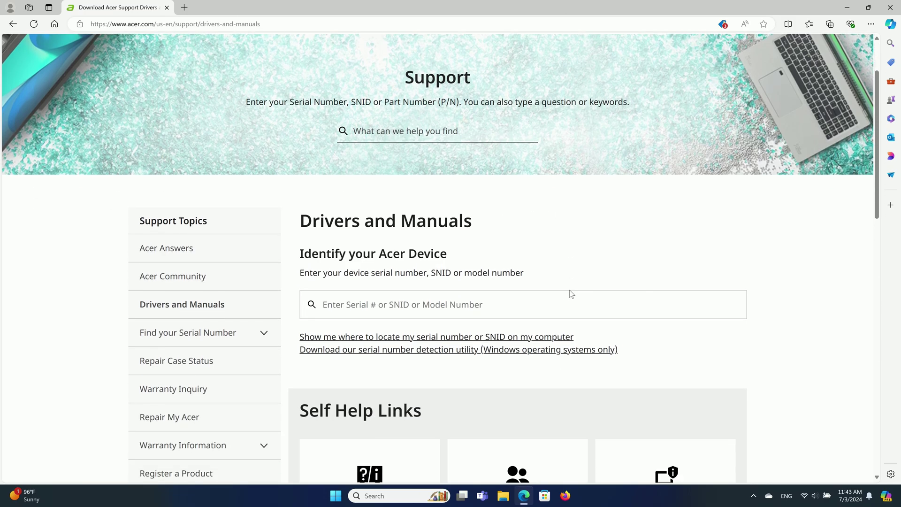
scroll(464, 299, "down", 3)
left_click(502, 202)
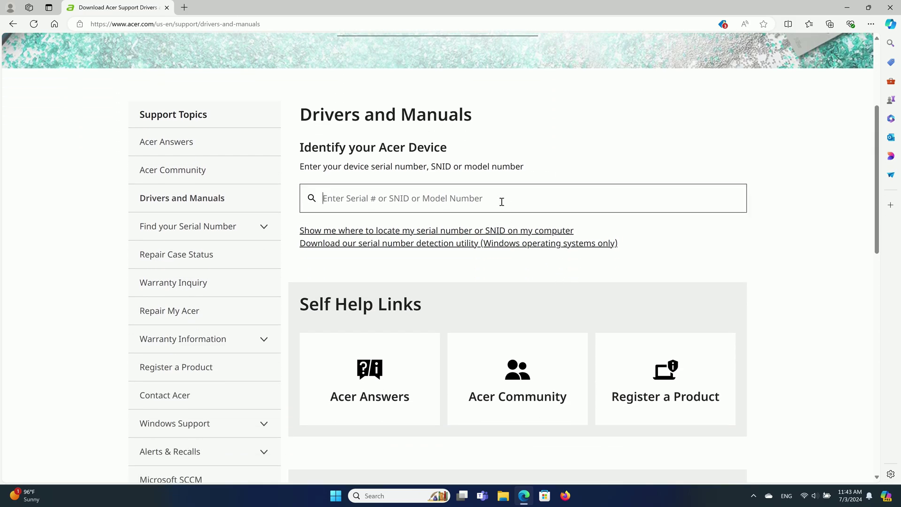
type("21703117834")
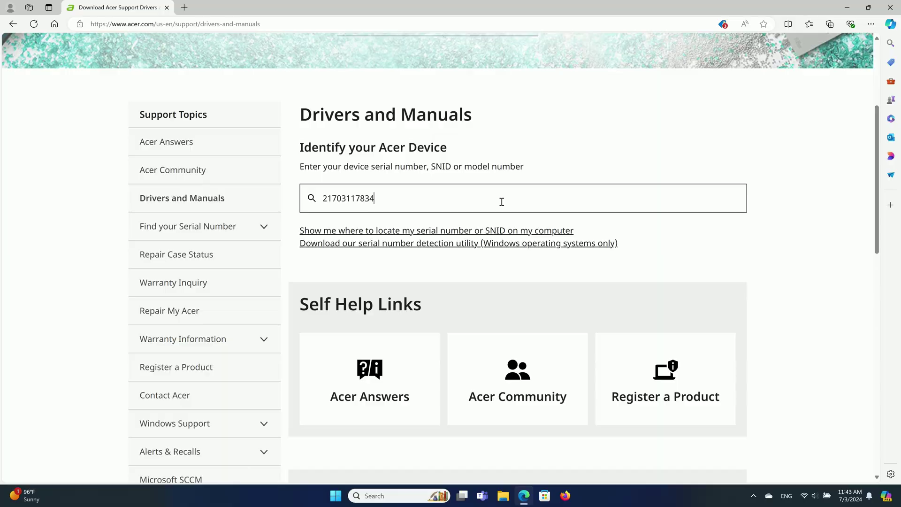
key("Return")
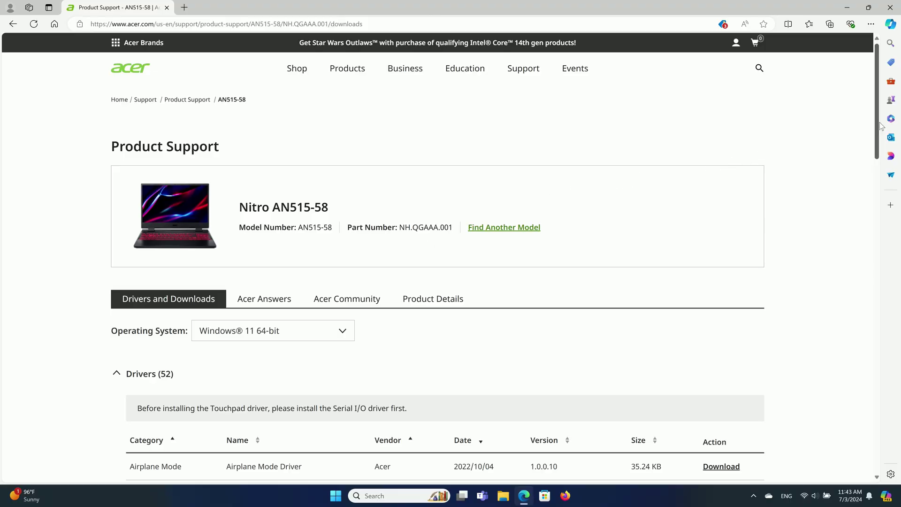
mouse_move(876, 99)
left_mouse_down()
mouse_move(868, 192)
mouse_move(825, 374)
left_mouse_up()
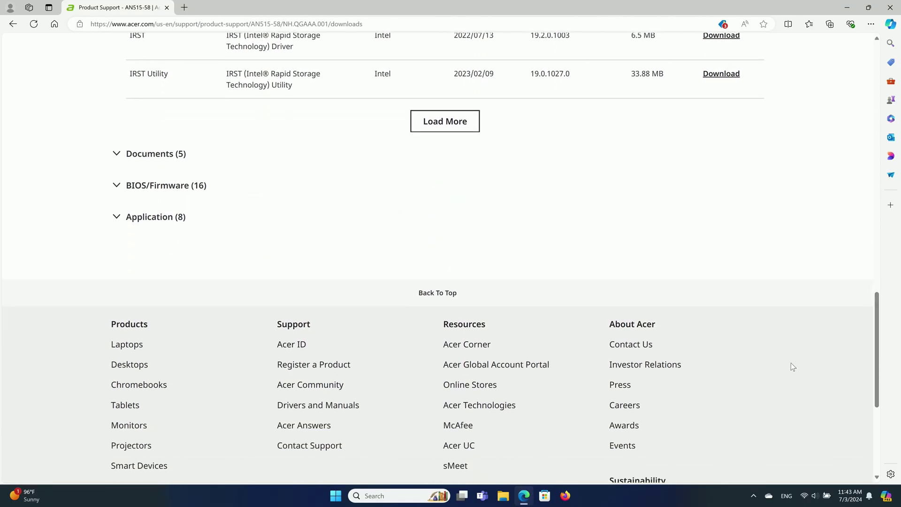
Expand the BIOS/Firmware list and download the BIOS 2.13 zip.
left_click(118, 185)
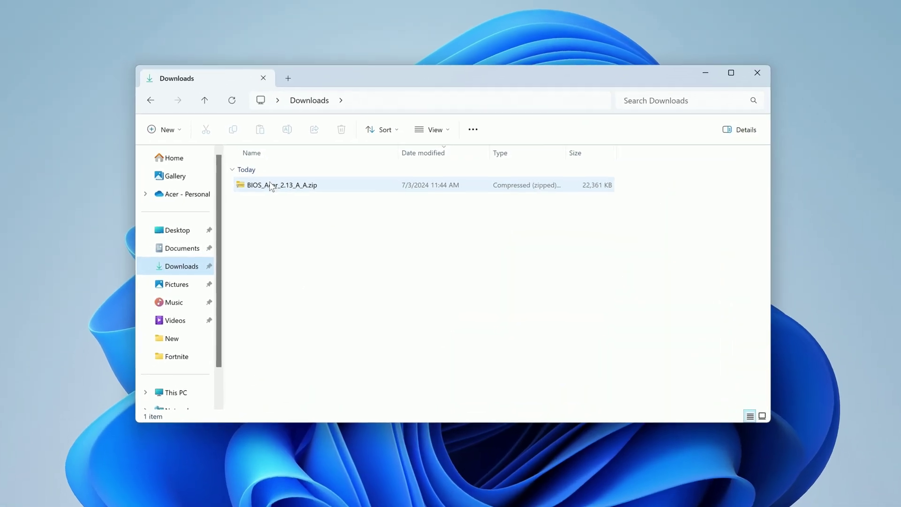
Extract the BIOS 2.13 zip into its suggested folder.
right_click(304, 194)
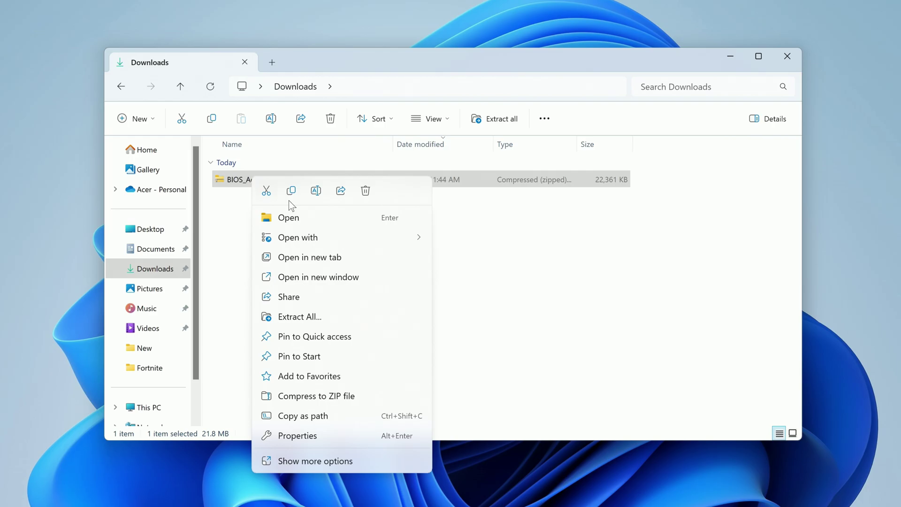
left_click(331, 317)
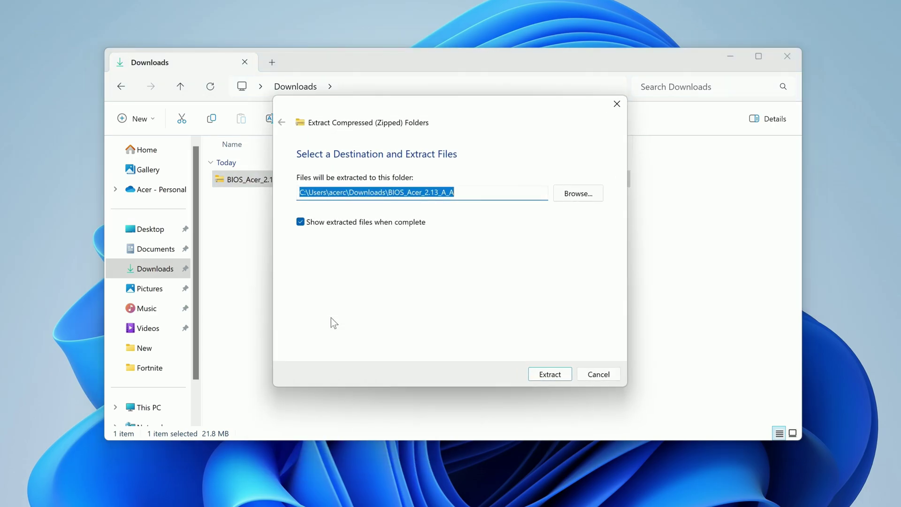
left_click(548, 374)
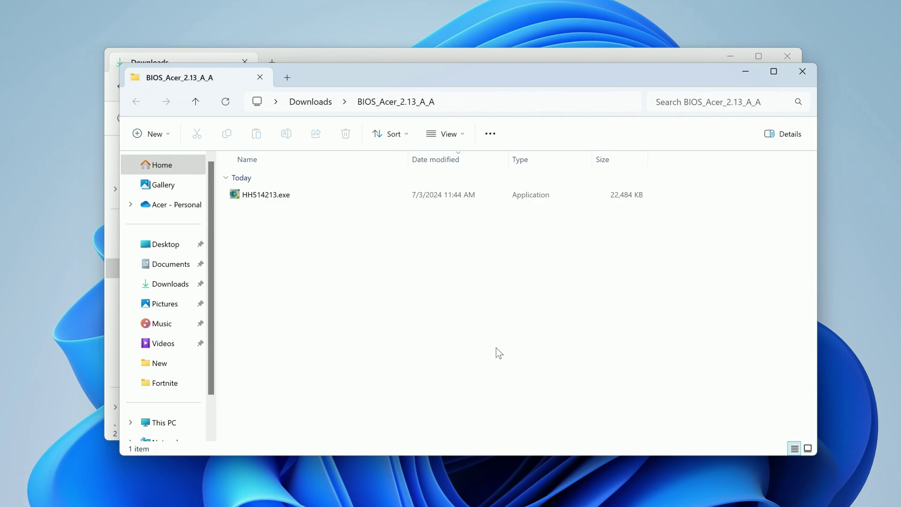
Launch HH514213.exe and run it anyway despite the SmartScreen warning.
double_click(282, 197)
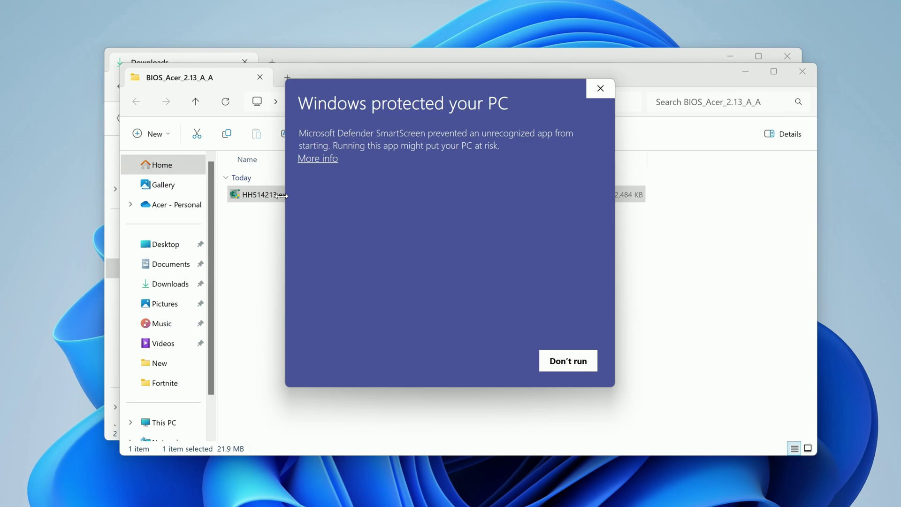
left_click(314, 161)
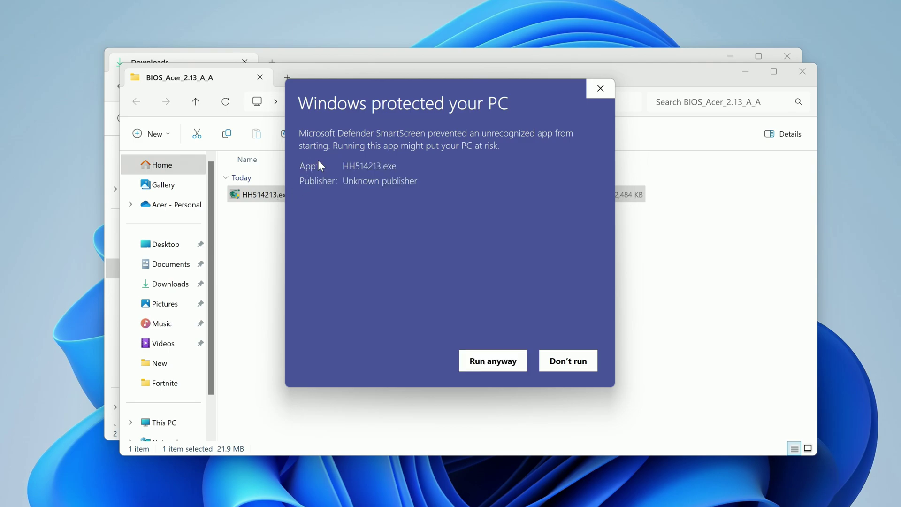
left_click(493, 360)
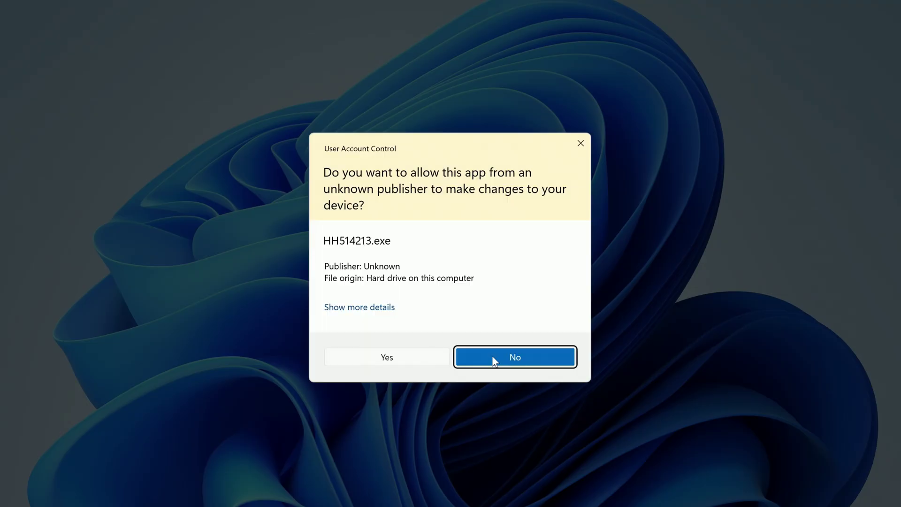
Allow the Insyde H2OFFT flash tool to make changes in User Account Control.
left_click(437, 356)
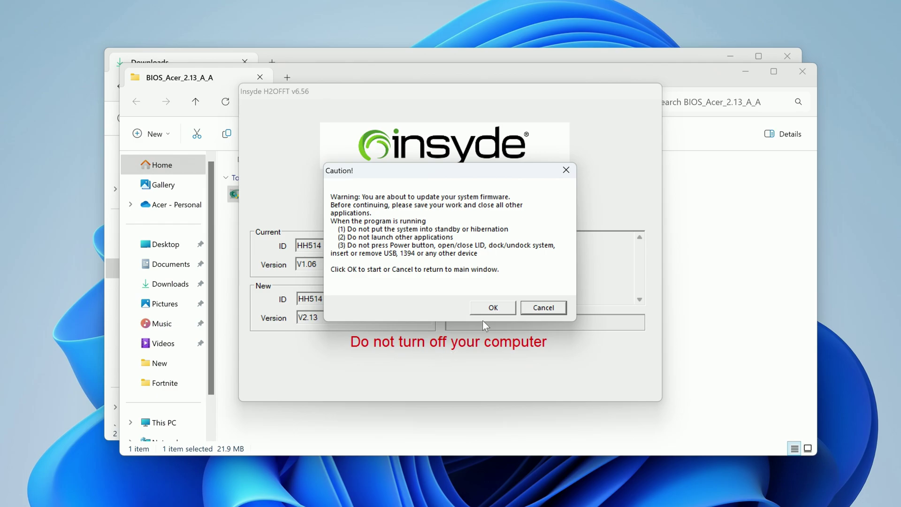
Confirm the firmware caution so the V2.13 BIOS flash begins.
left_click(493, 308)
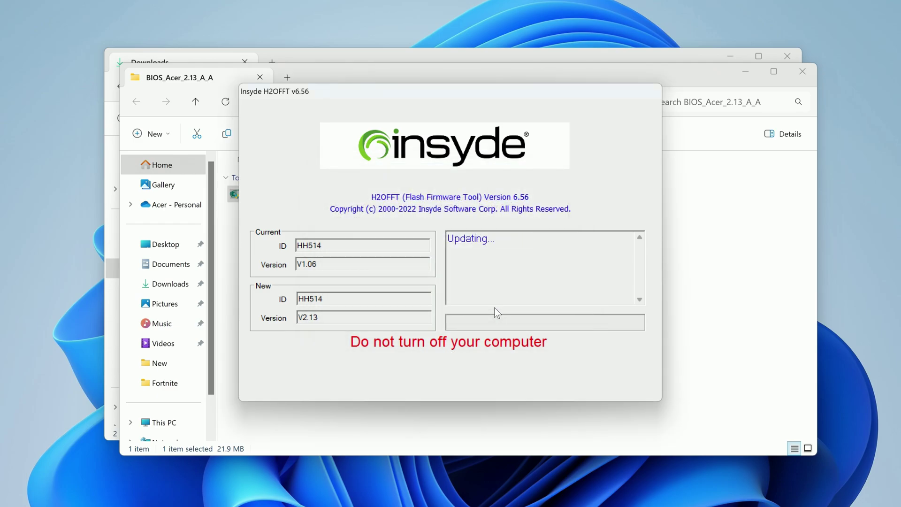